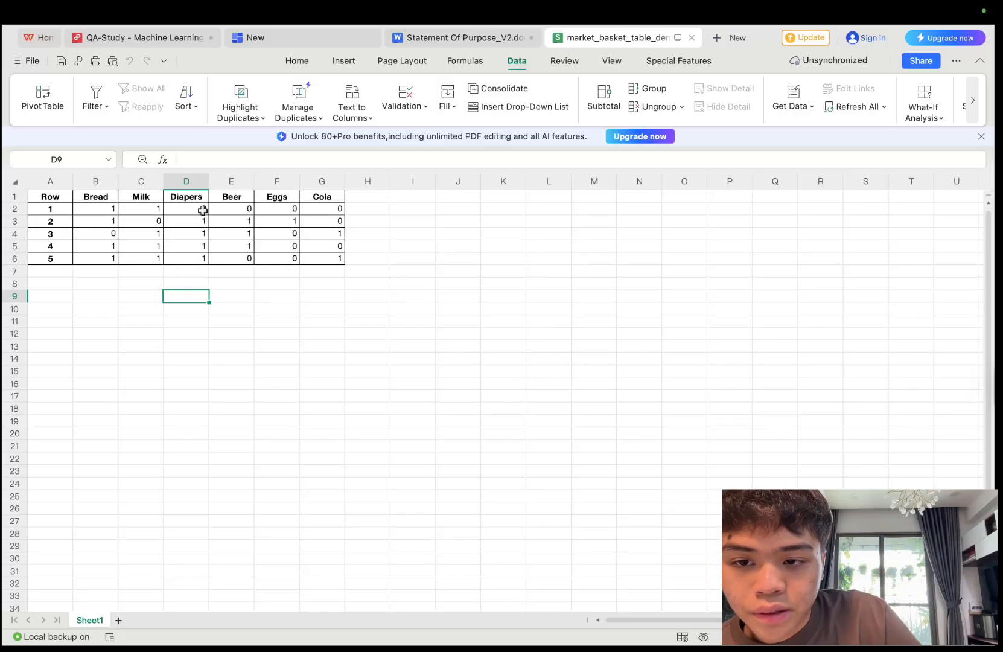
# Review the Beer, Eggs and Cola column headers in the market basket spreadsheet
pyautogui.click(236, 201)
pyautogui.click(273, 194)
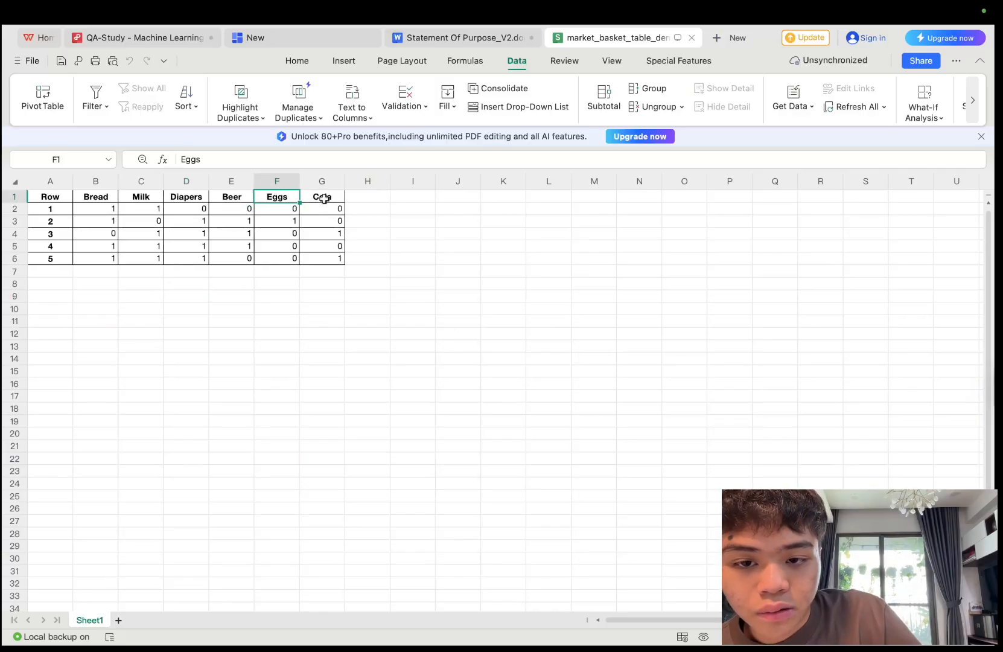
pyautogui.click(321, 196)
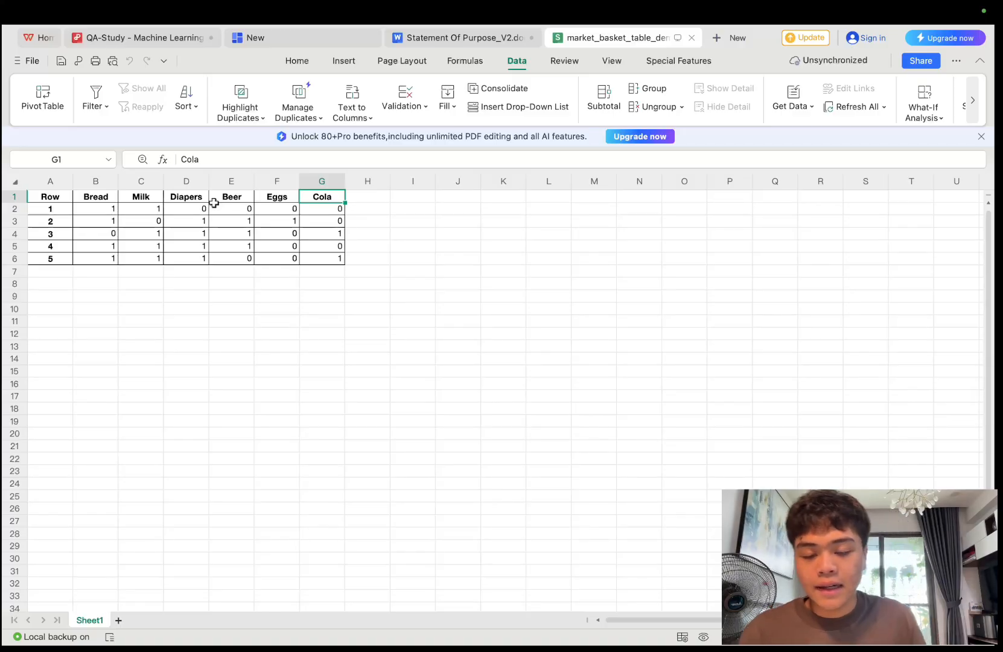
# Switch to Orange and add a File widget to the empty workflow canvas
pyautogui.hotkey('ctrl', 'Right')
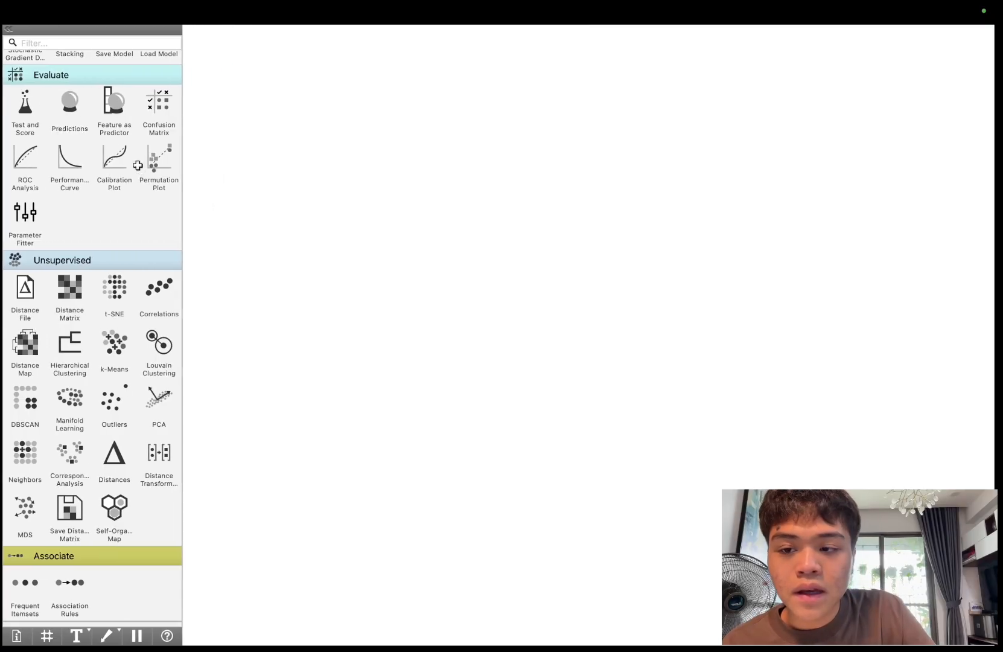
pyautogui.moveTo(121, 6)
pyautogui.click(60, 14)
pyautogui.click(63, 16)
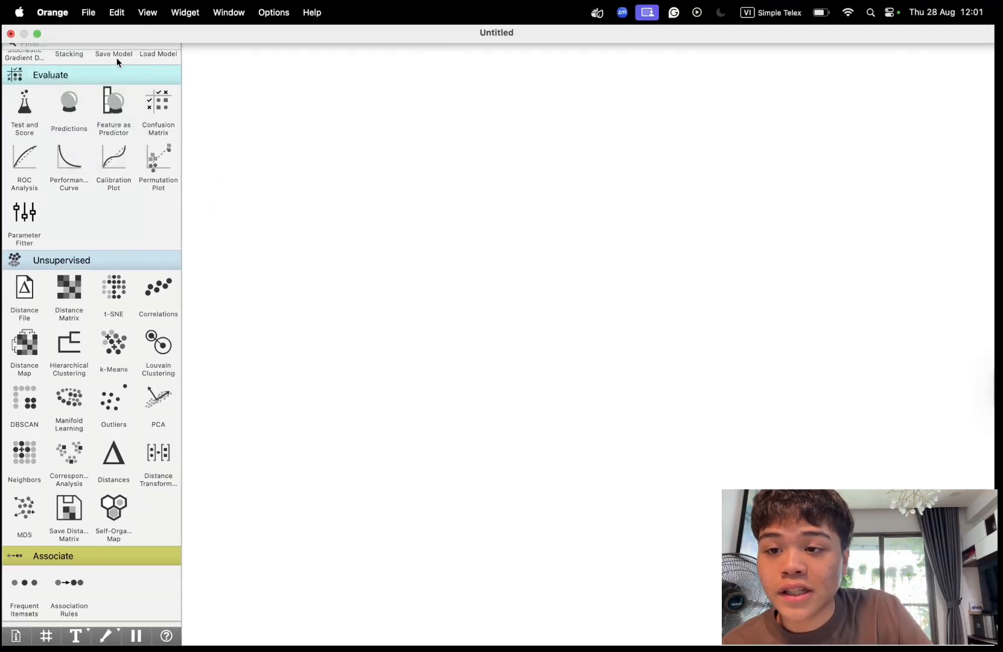
pyautogui.scroll(15, 31, 327)
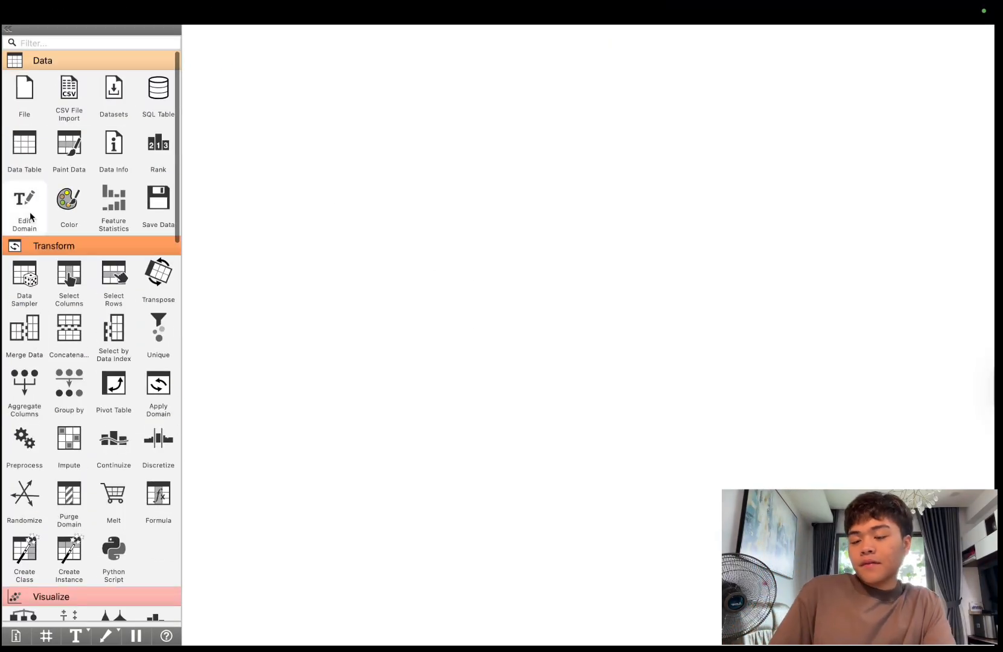
pyautogui.moveTo(37, 109); pyautogui.dragTo(420, 191)
# Load market_basket_table_demo.xlsx from the AI_Orange folder into the File widget and close its window
pyautogui.rightClick(414, 191)
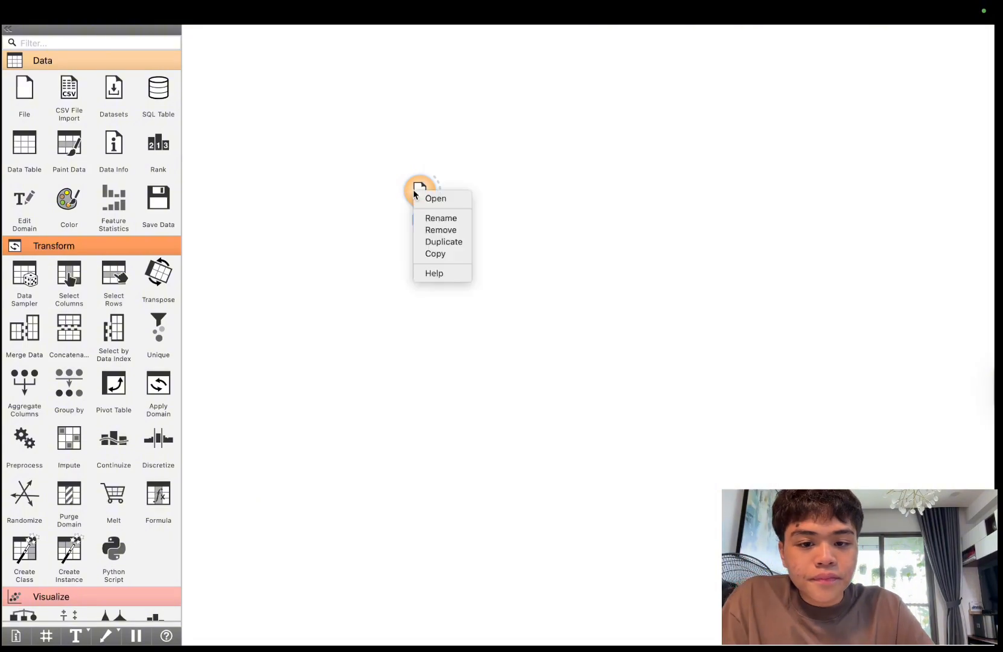
pyautogui.click(436, 199)
pyautogui.click(896, 54)
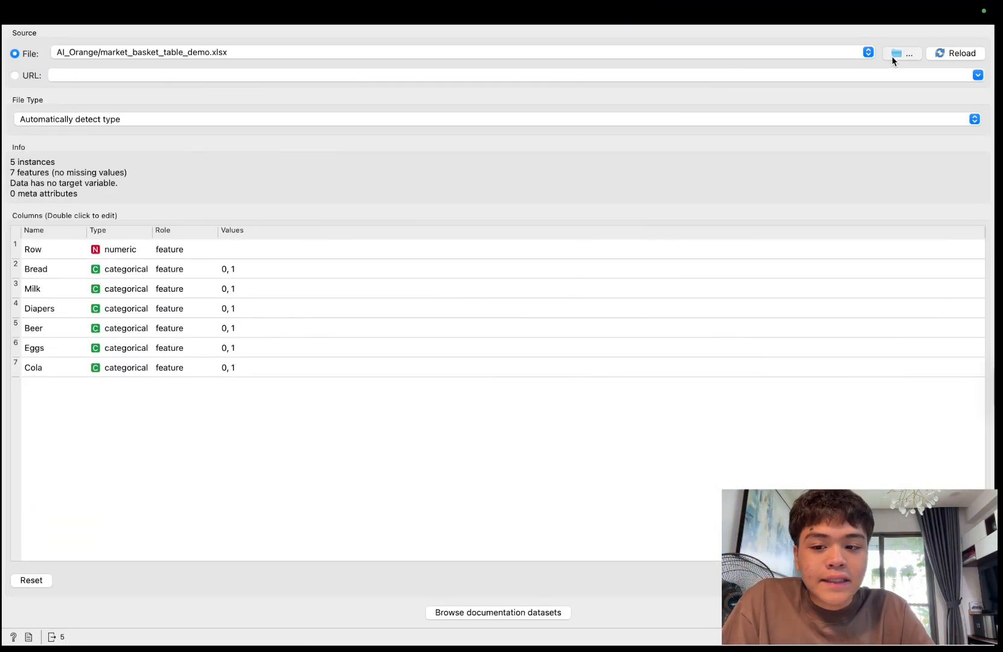
pyautogui.click(650, 183)
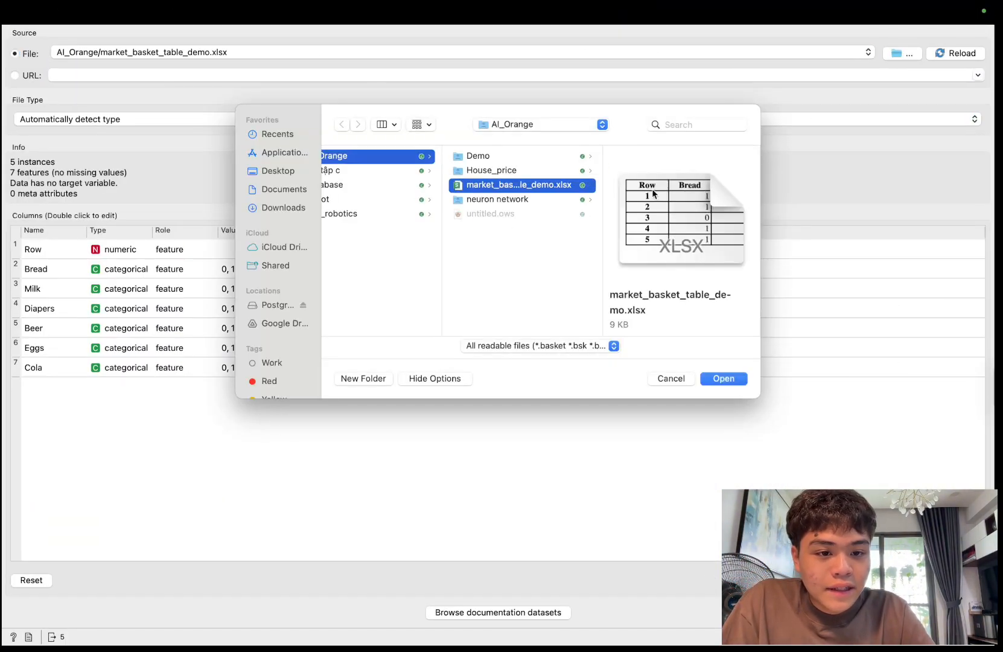
pyautogui.click(730, 380)
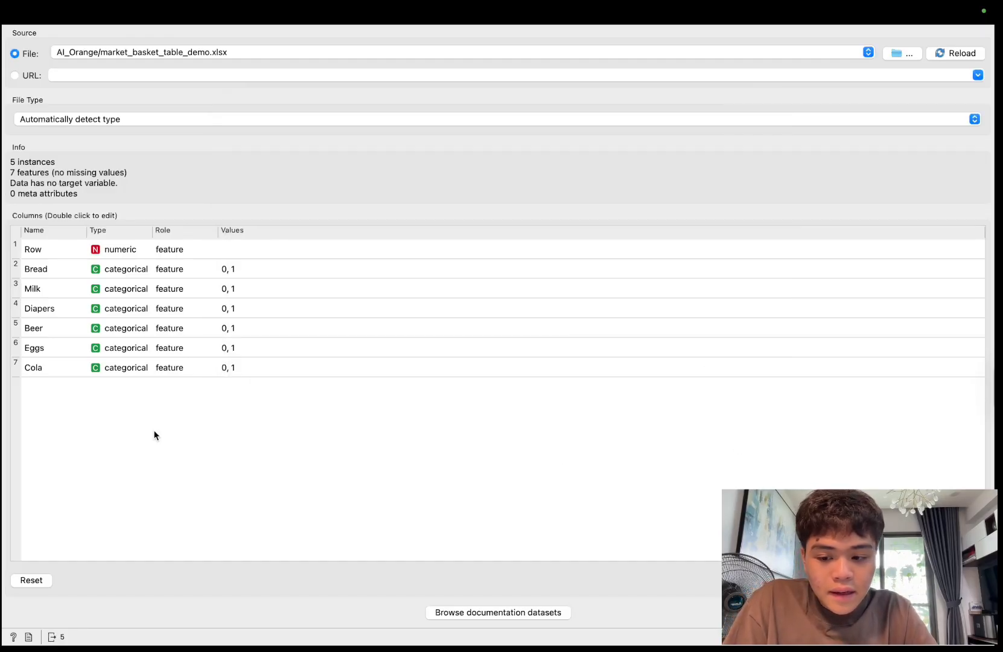
pyautogui.moveTo(376, 2)
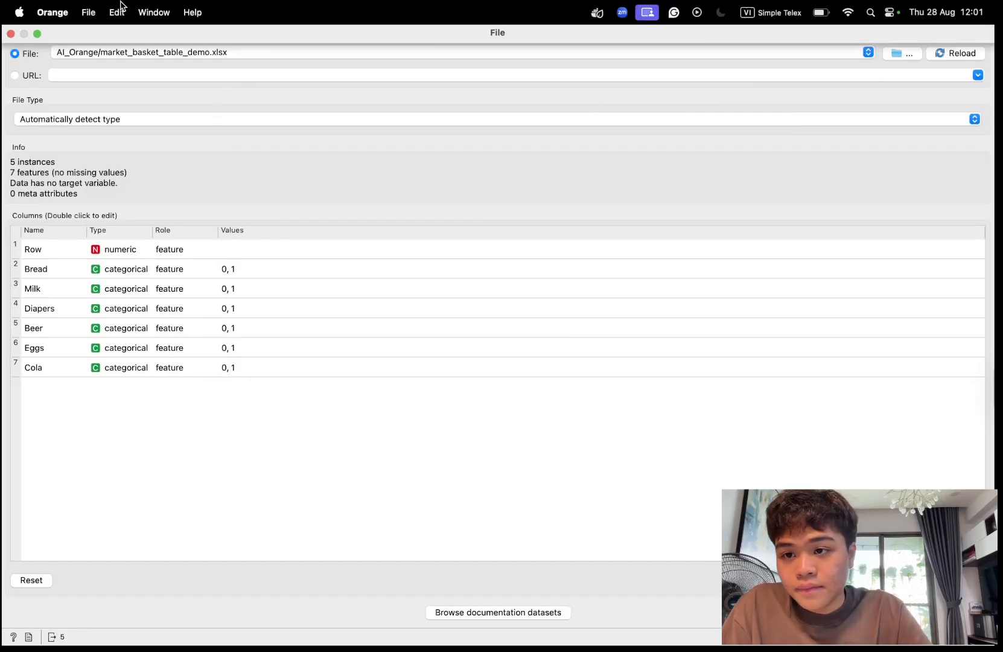
pyautogui.click(11, 33)
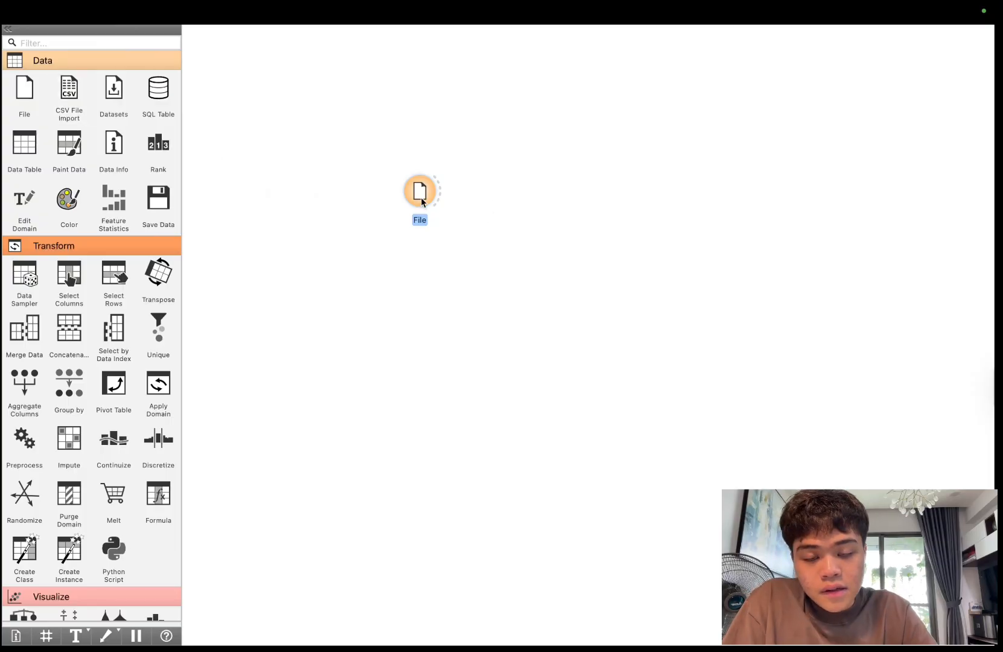
# Reposition the File widget, connect a Data Table to it, and inspect the loaded basket records in the table
pyautogui.moveTo(393, 193); pyautogui.dragTo(315, 200)
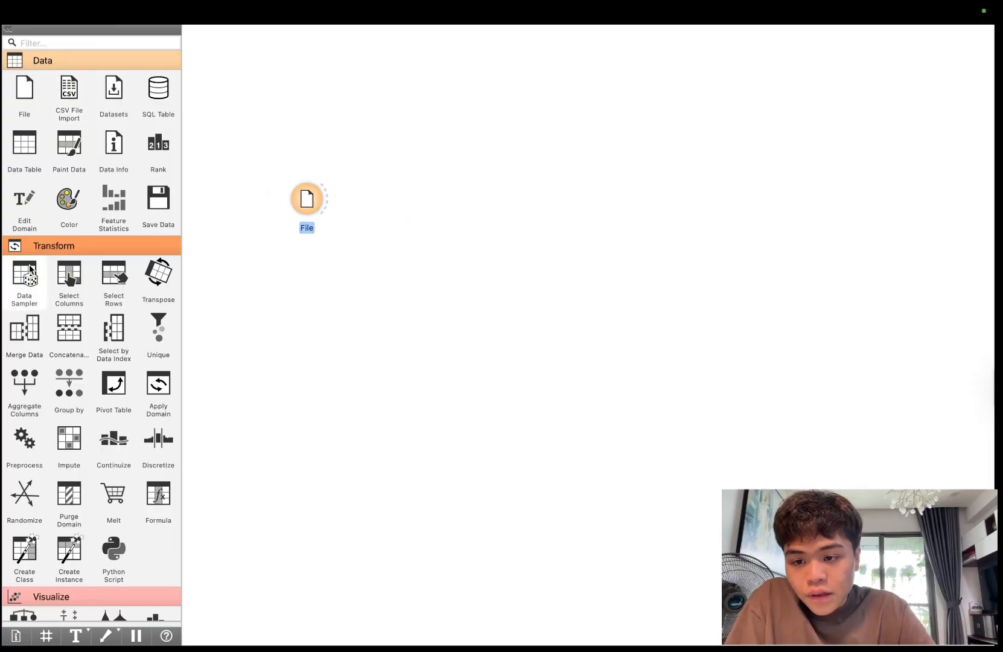
pyautogui.moveTo(24, 145); pyautogui.dragTo(388, 199)
pyautogui.doubleClick(393, 206)
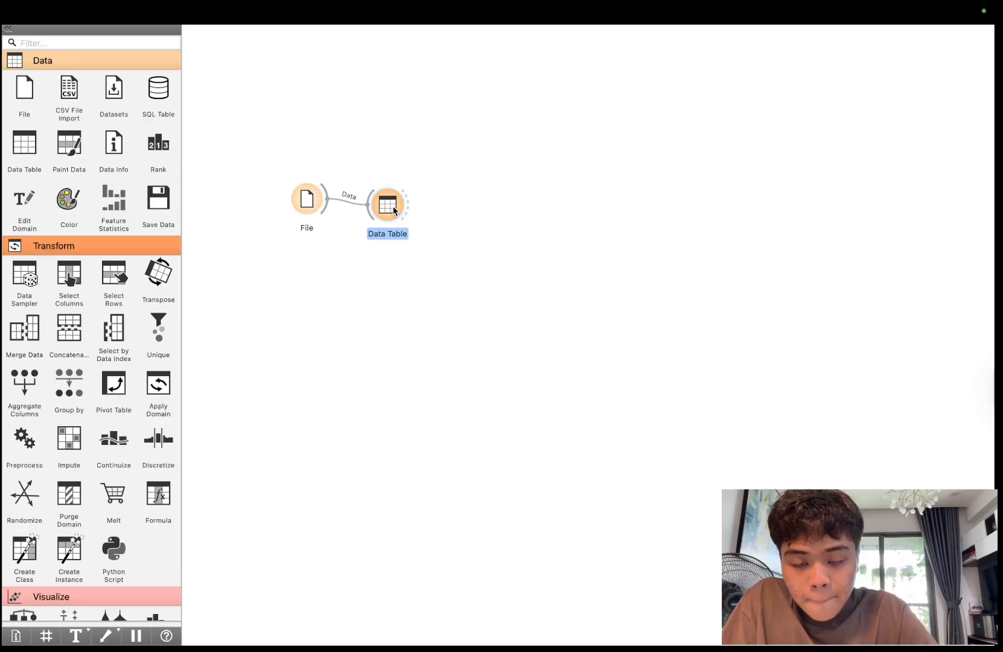
pyautogui.moveTo(223, 48); pyautogui.dragTo(488, 129)
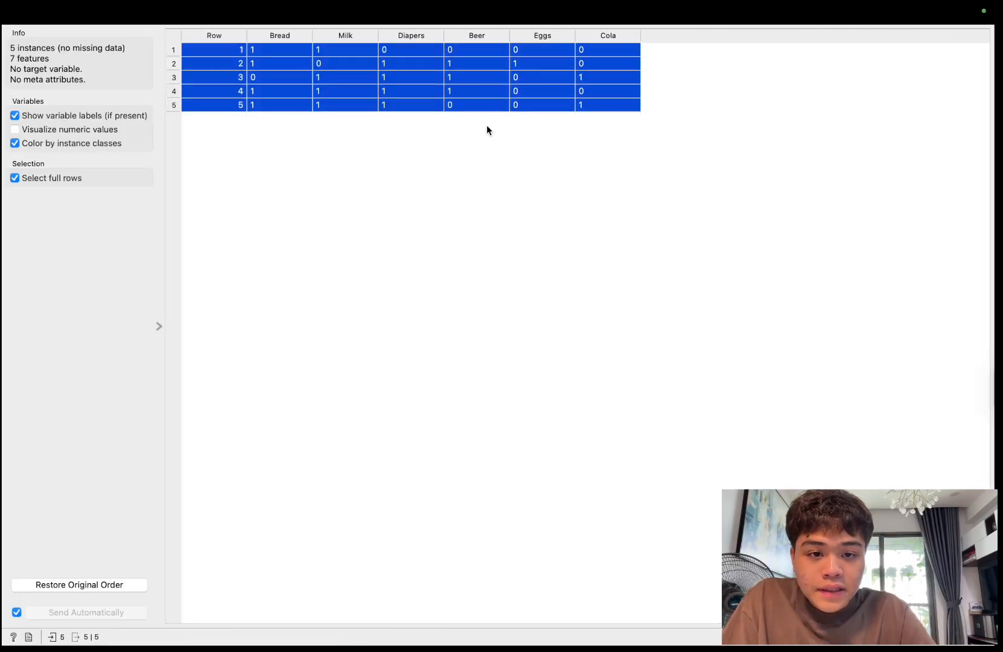
pyautogui.click(487, 127)
pyautogui.moveTo(77, 3)
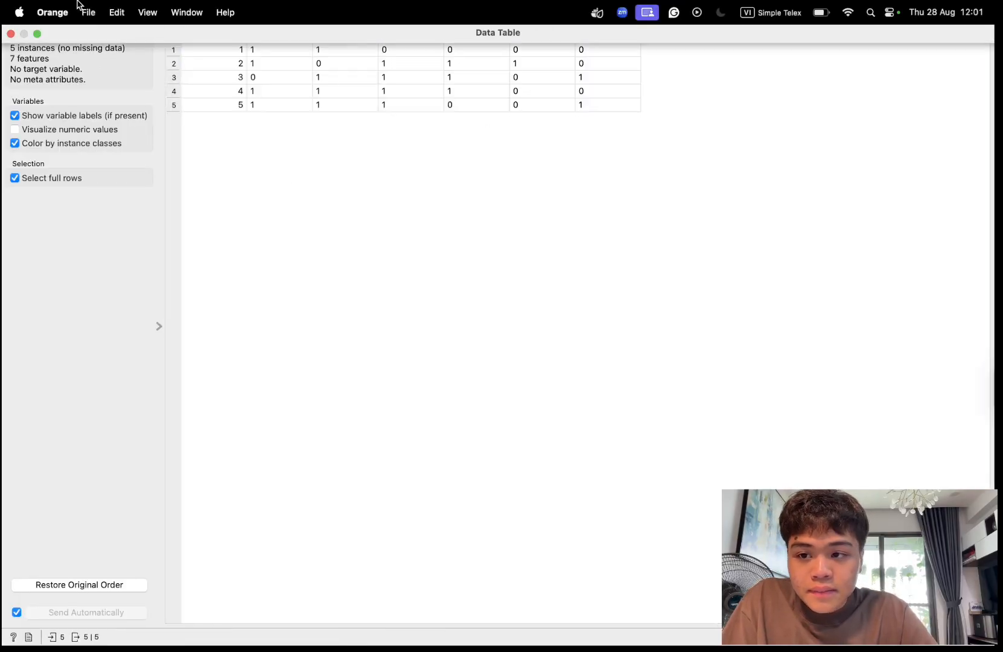
pyautogui.click(11, 33)
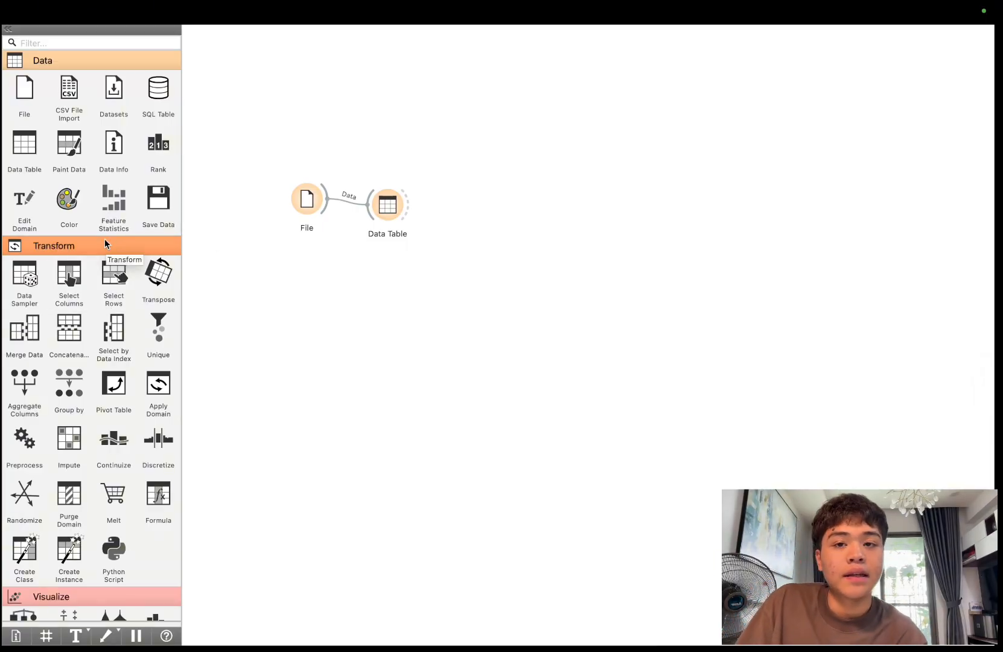
# Align the Data Table with the File widget and add a Select Columns widget connected to the Data Table
pyautogui.scroll(-20, 169, 268)
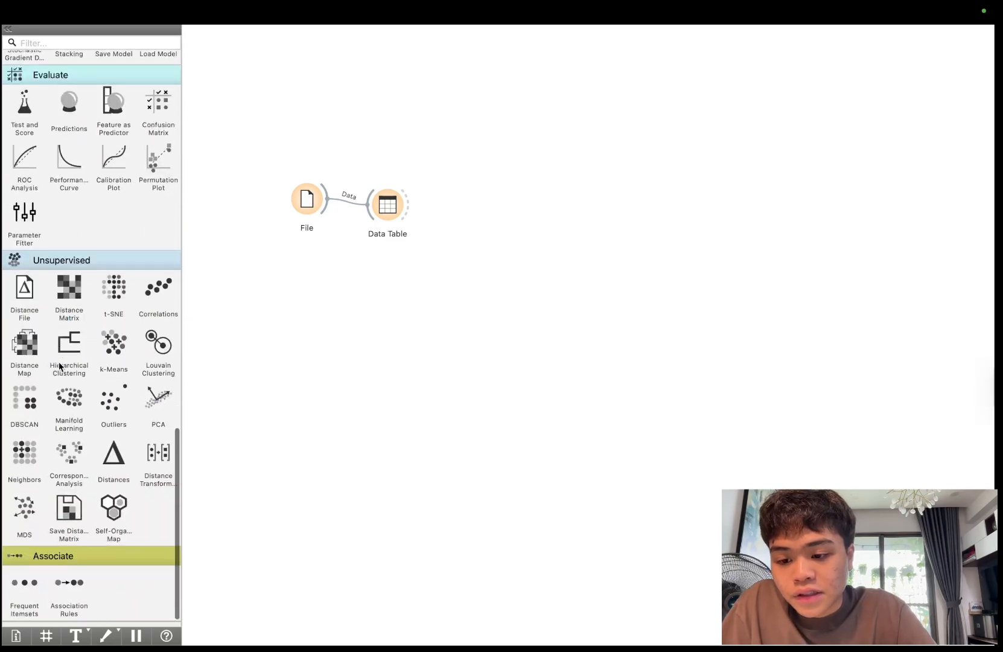
pyautogui.scroll(20, 124, 226)
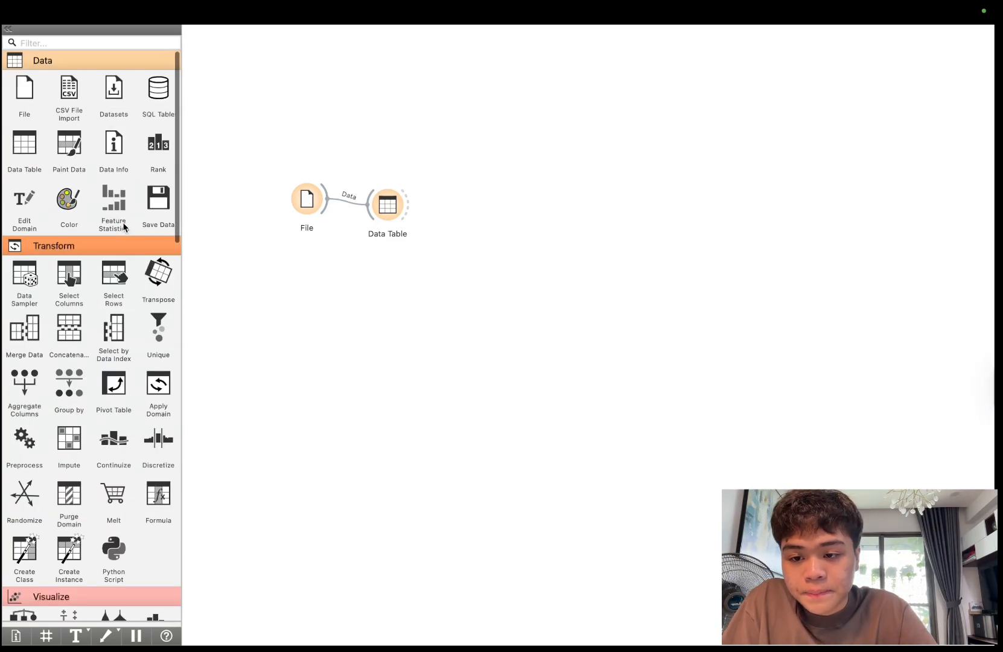
pyautogui.moveTo(386, 206); pyautogui.dragTo(382, 200)
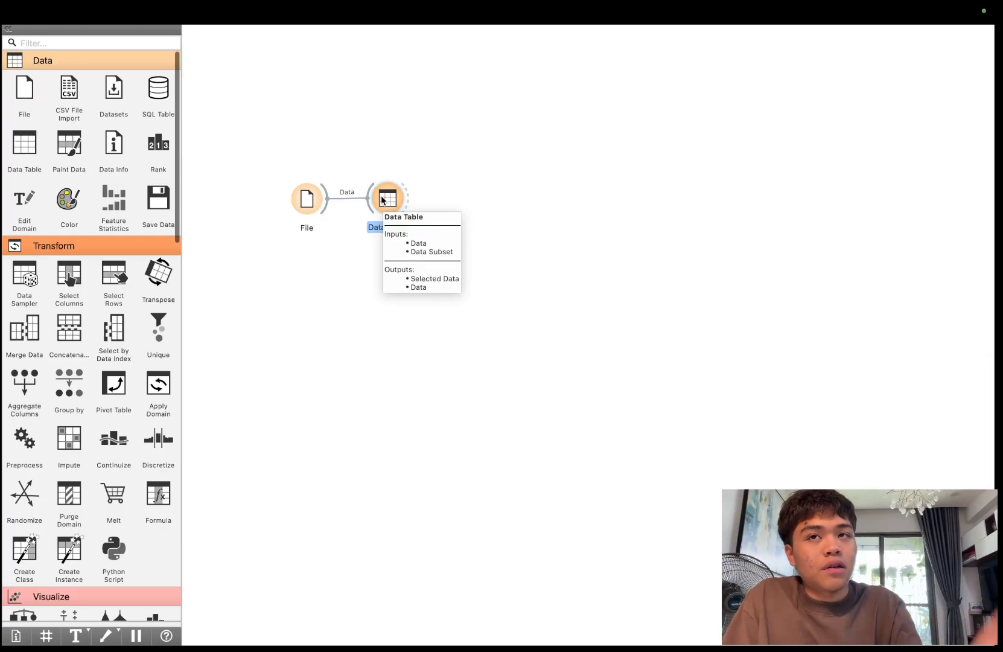
pyautogui.click(321, 318)
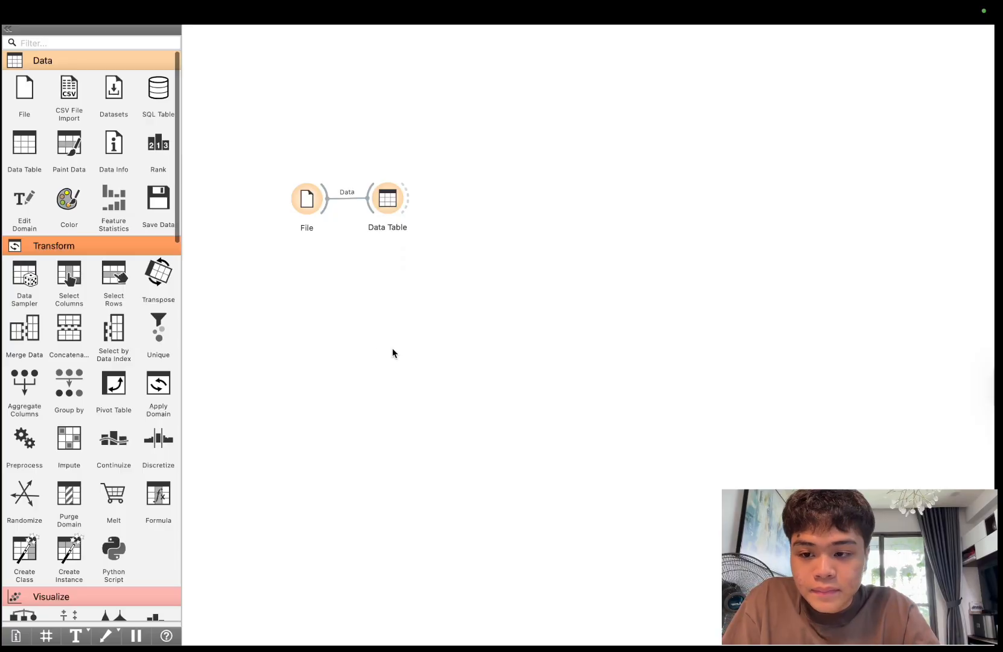
pyautogui.moveTo(60, 271); pyautogui.dragTo(460, 198)
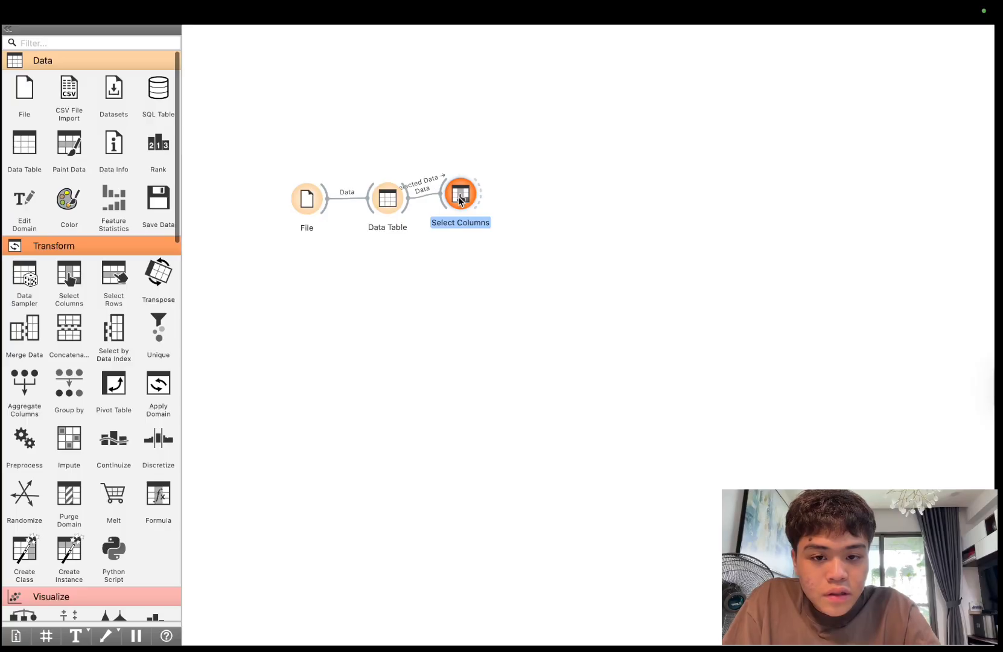
# Keep Row out of the features in Select Columns, close its window, and align the widget with the Data Table
pyautogui.doubleClick(459, 198)
pyautogui.click(33, 76)
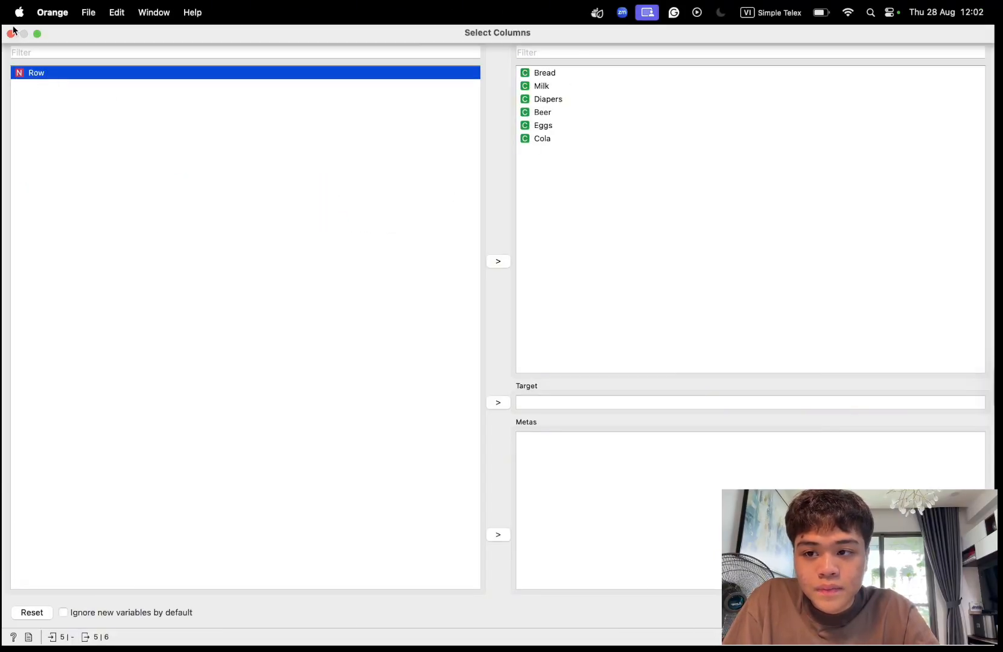
pyautogui.click(11, 34)
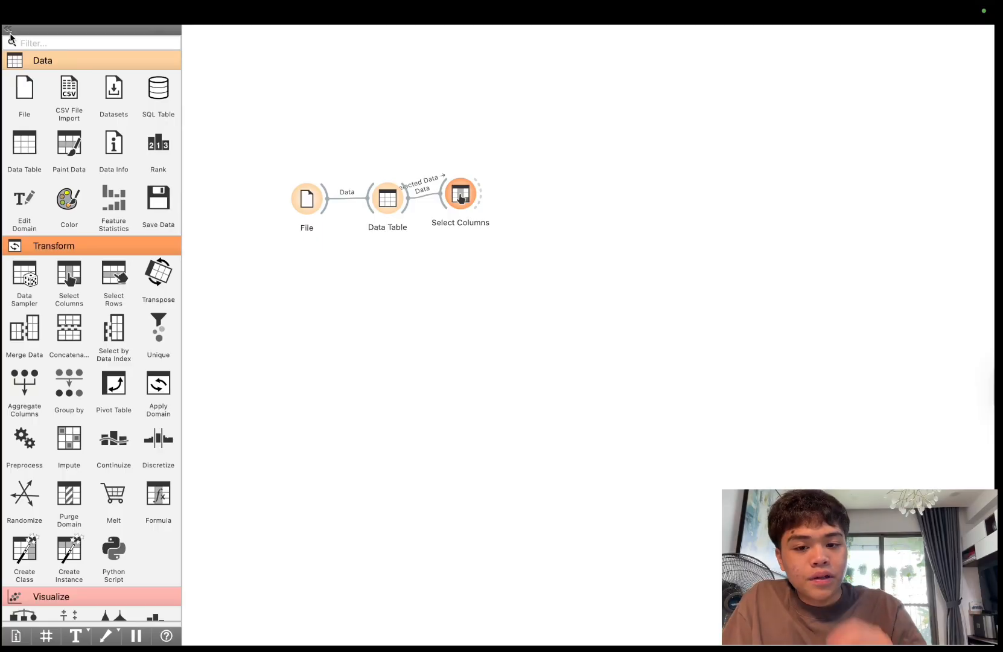
pyautogui.rightClick(465, 208)
pyautogui.press('Escape')
pyautogui.click(466, 205)
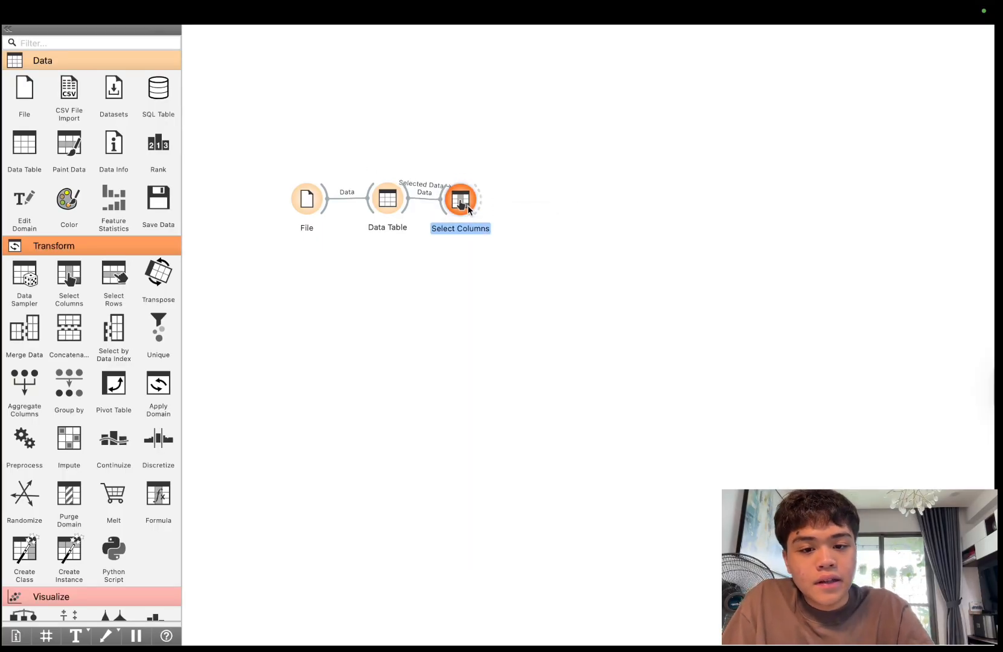
# Check in the add-ons installer that the Associate add-on is selected, and accept the dialog
pyautogui.scroll(-15, 126, 327)
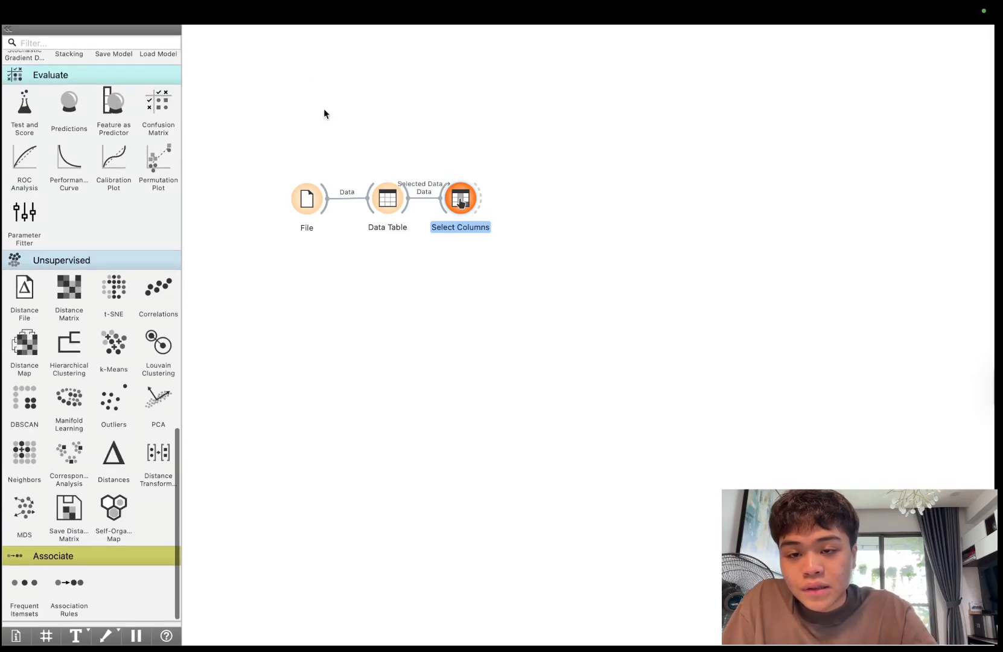
pyautogui.click(228, 13)
pyautogui.moveTo(187, 14)
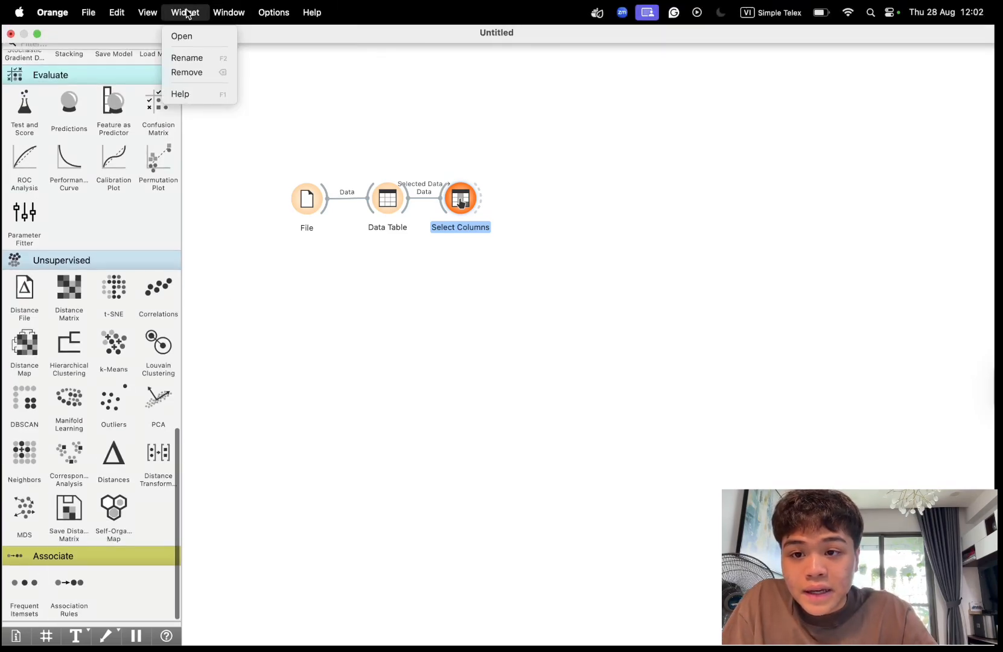
pyautogui.moveTo(152, 15)
pyautogui.moveTo(115, 17)
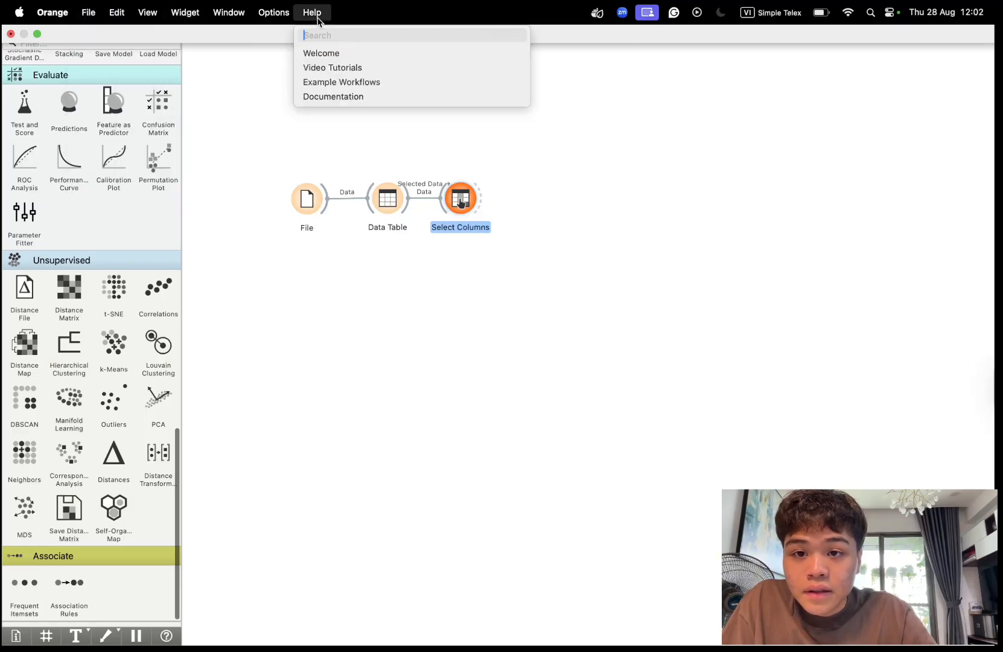
pyautogui.moveTo(271, 22)
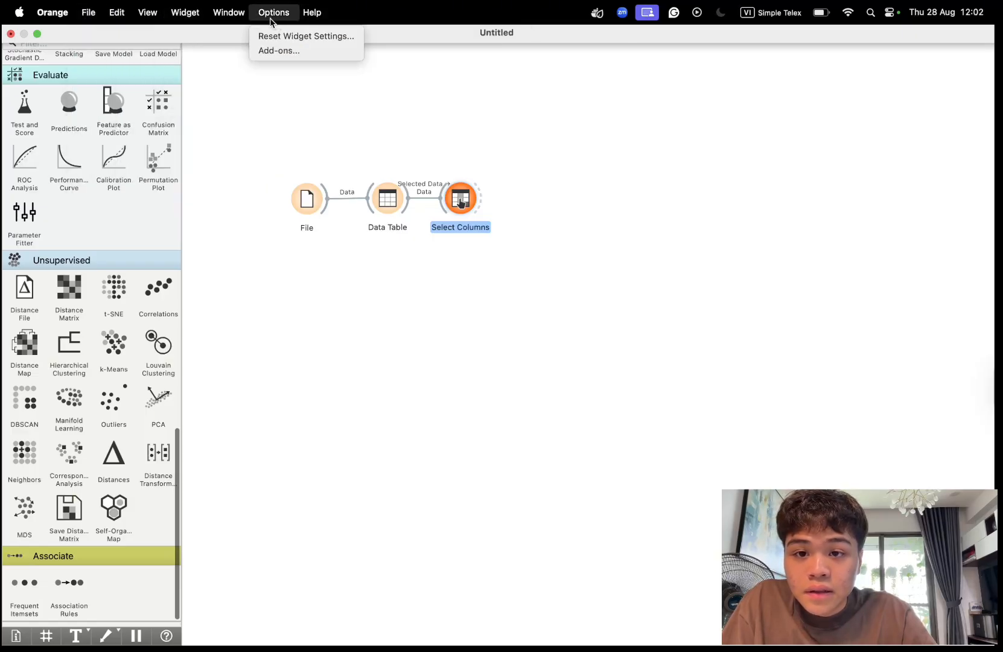
pyautogui.click(270, 51)
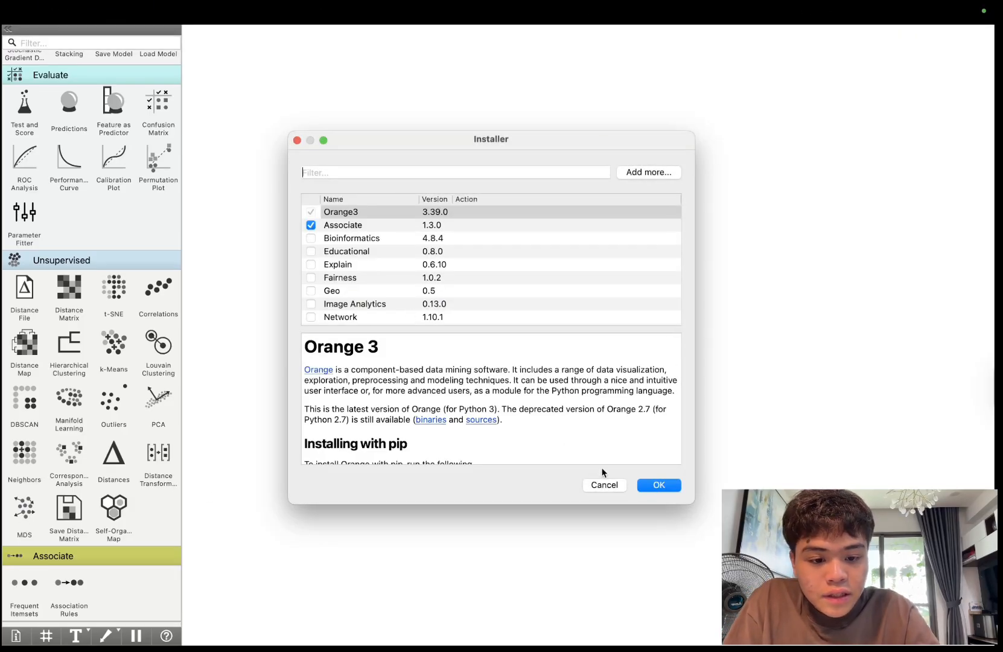
pyautogui.moveTo(317, 15)
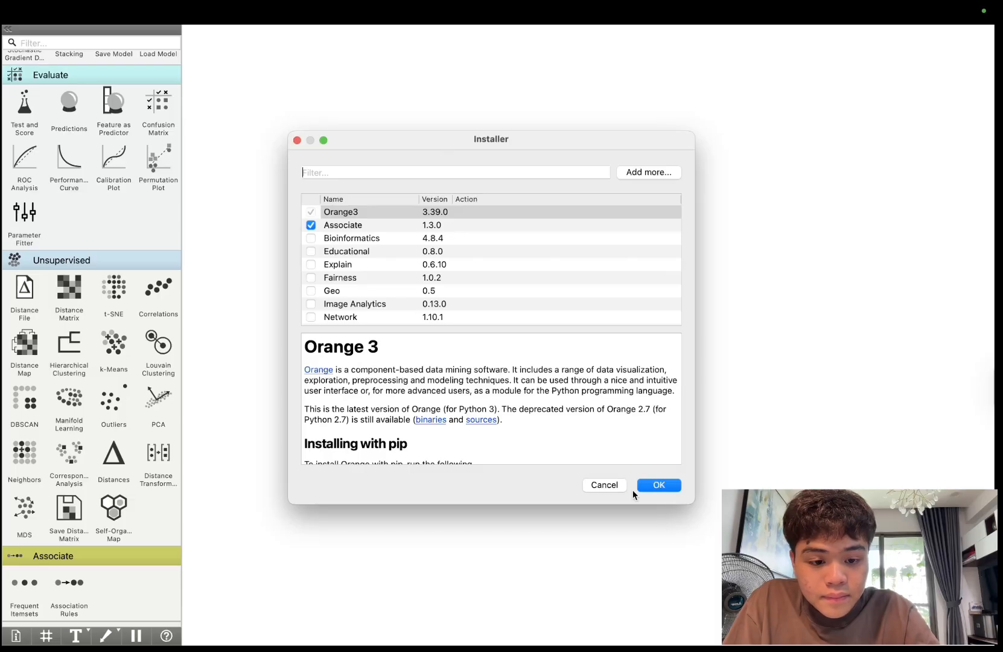
pyautogui.click(653, 484)
# Add a Frequent Itemsets widget after Select Columns and link the two widgets
pyautogui.moveTo(7, 588); pyautogui.dragTo(543, 199)
pyautogui.moveTo(481, 200); pyautogui.dragTo(523, 198)
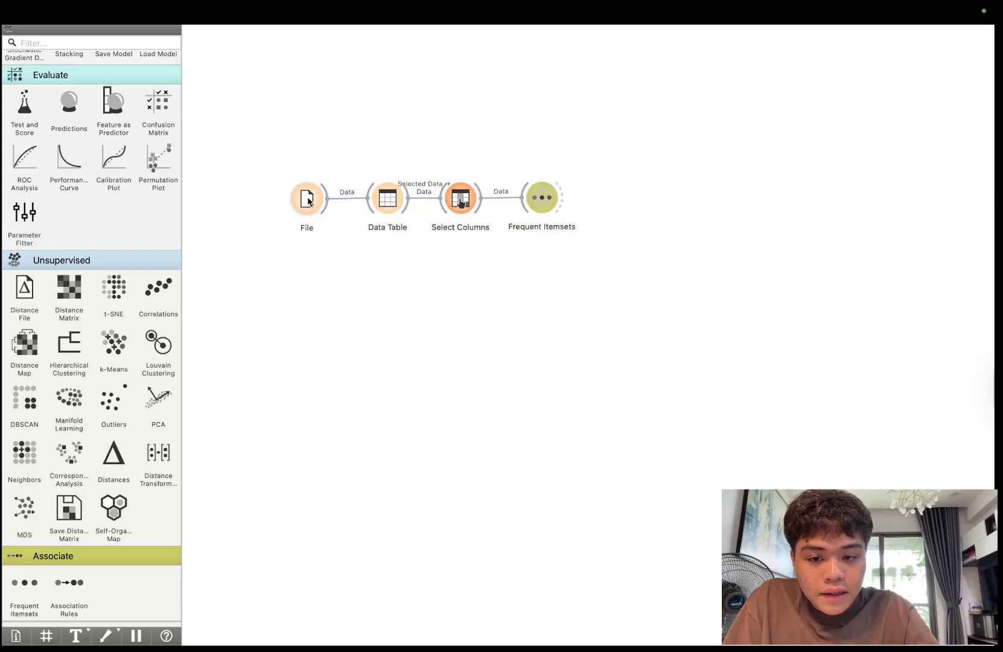
# Find the frequent itemsets with 10% minimal support and a maximum of 10000 itemsets, and review the resulting list
pyautogui.doubleClick(540, 193)
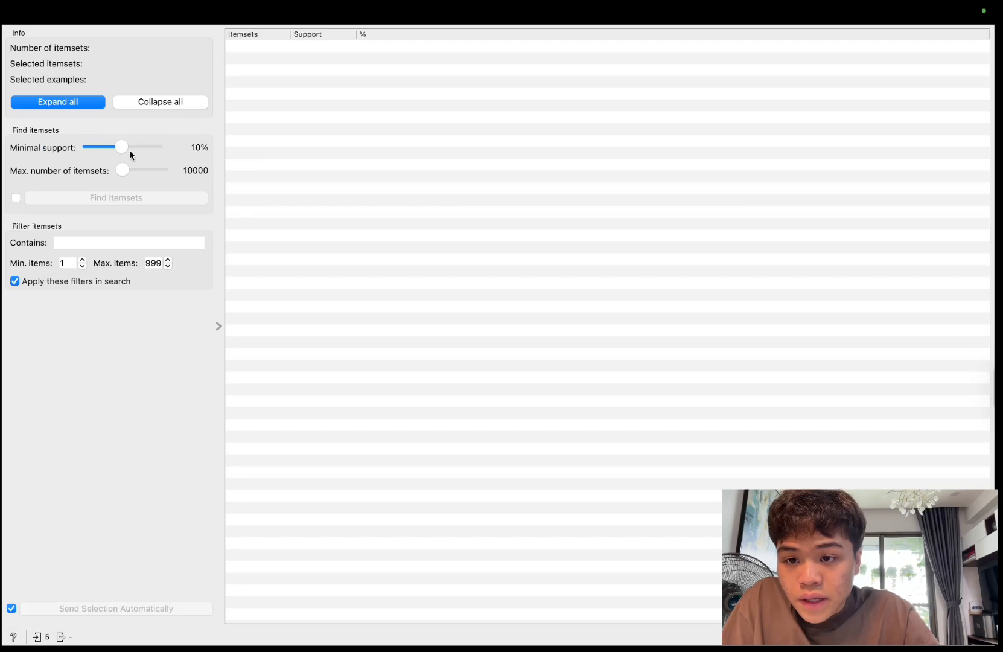
pyautogui.moveTo(122, 156); pyautogui.dragTo(119, 154)
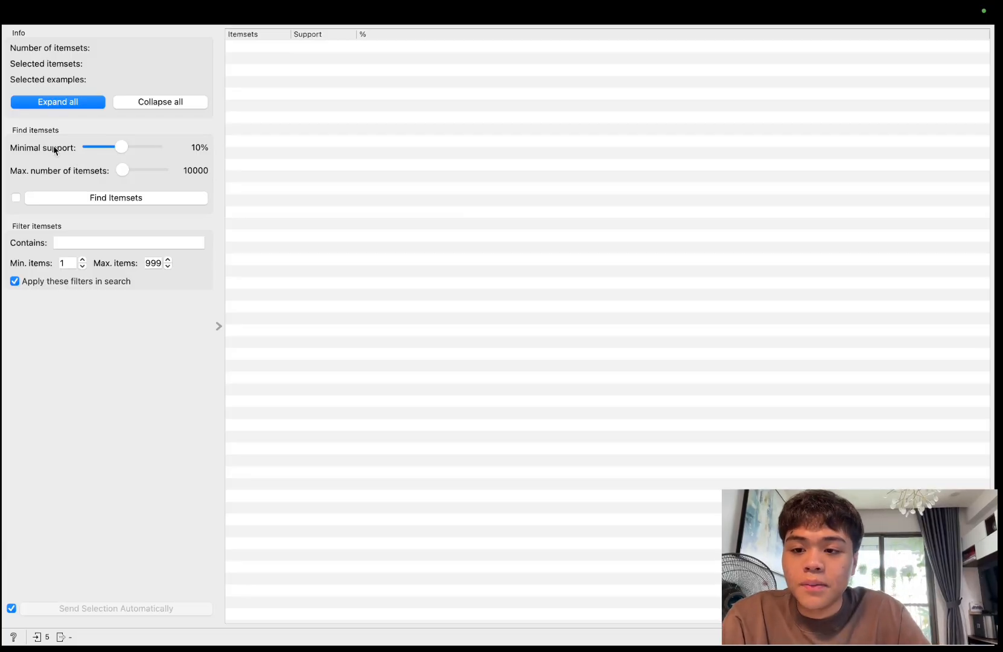
pyautogui.click(91, 202)
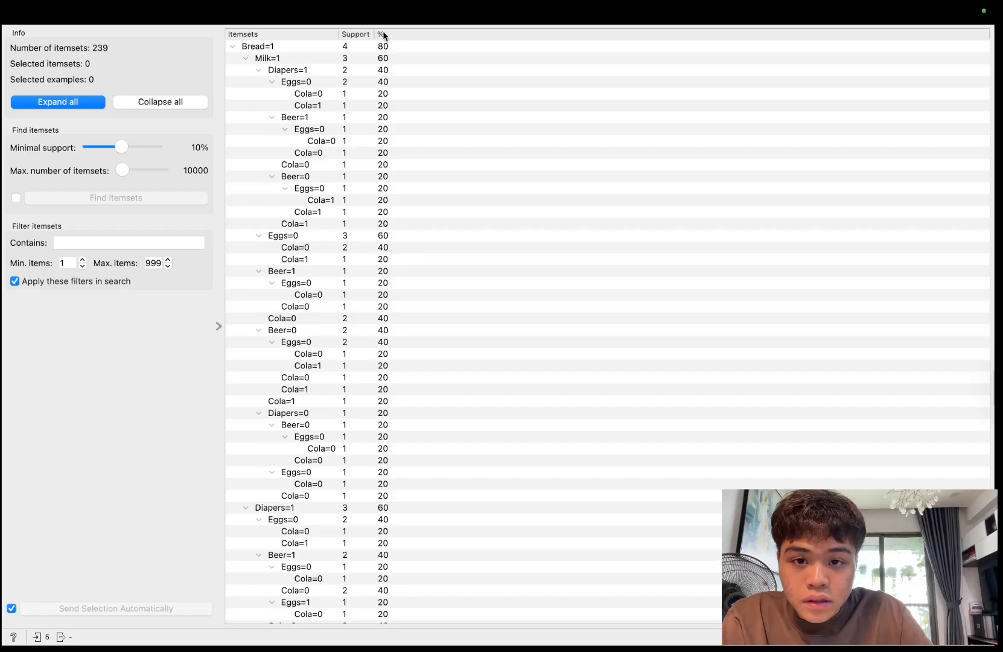
pyautogui.scroll(-5, 382, 206)
pyautogui.scroll(5, 382, 206)
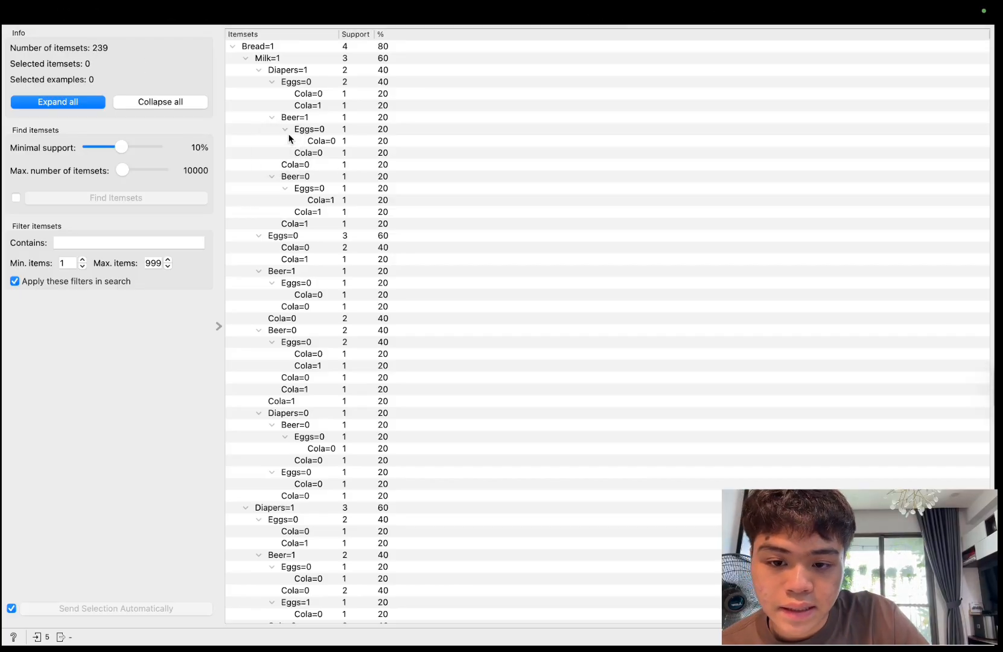
# Look through the expanded itemset tree and close the Frequent Itemsets window
pyautogui.scroll(-20, 286, 137)
pyautogui.scroll(20, 289, 139)
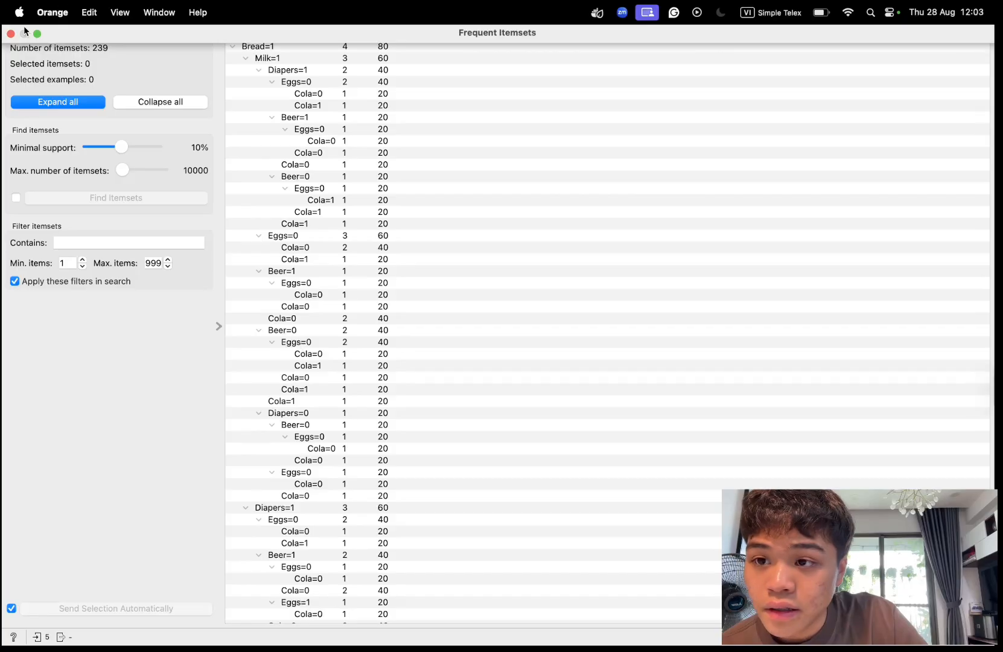
pyautogui.click(11, 34)
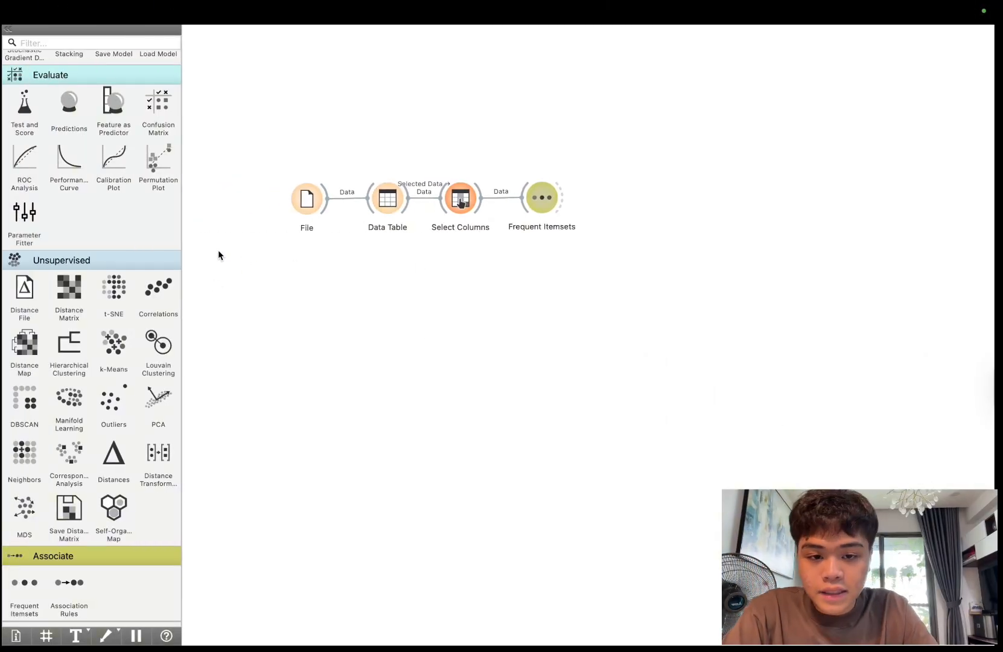
# Add an Association Rules widget below Frequent Itemsets, fed with data from Select Columns, and open its window
pyautogui.moveTo(90, 582); pyautogui.dragTo(534, 279)
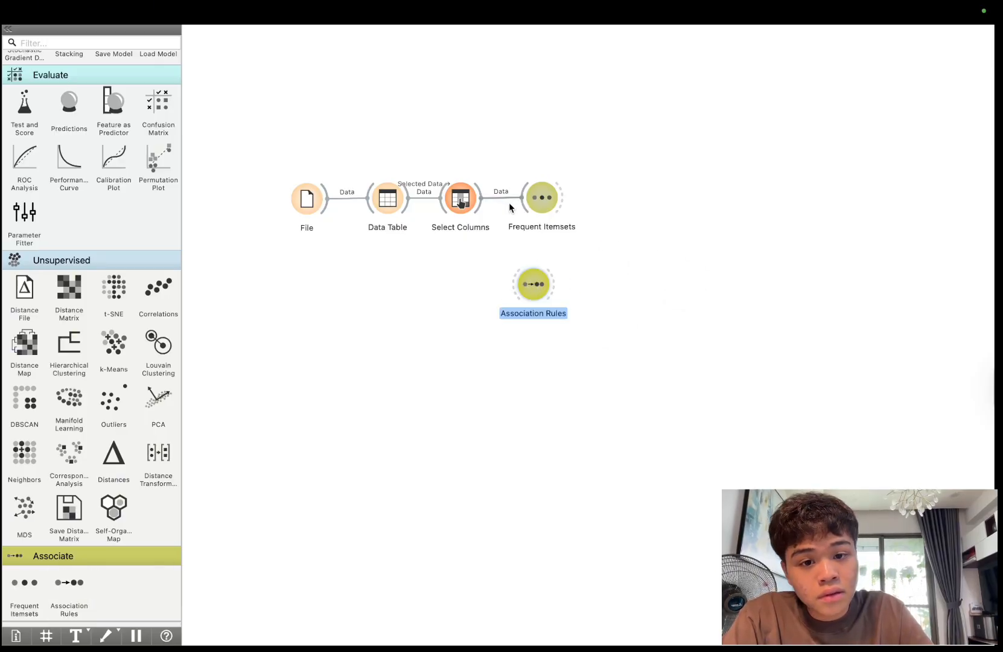
pyautogui.moveTo(480, 199); pyautogui.dragTo(561, 284)
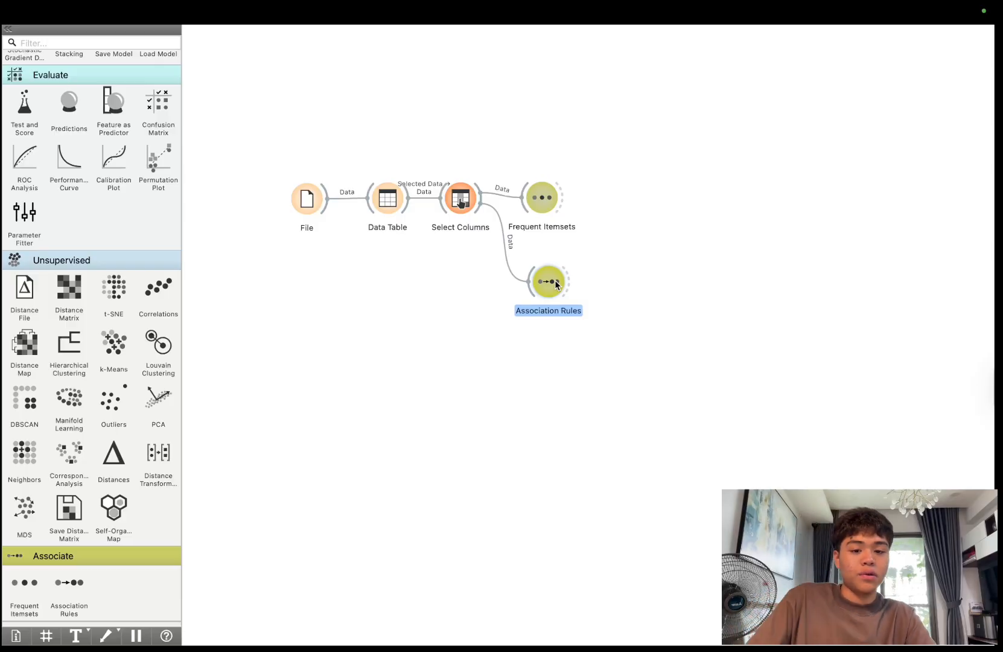
pyautogui.doubleClick(560, 283)
pyautogui.hotkey('ctrl', 'Left')
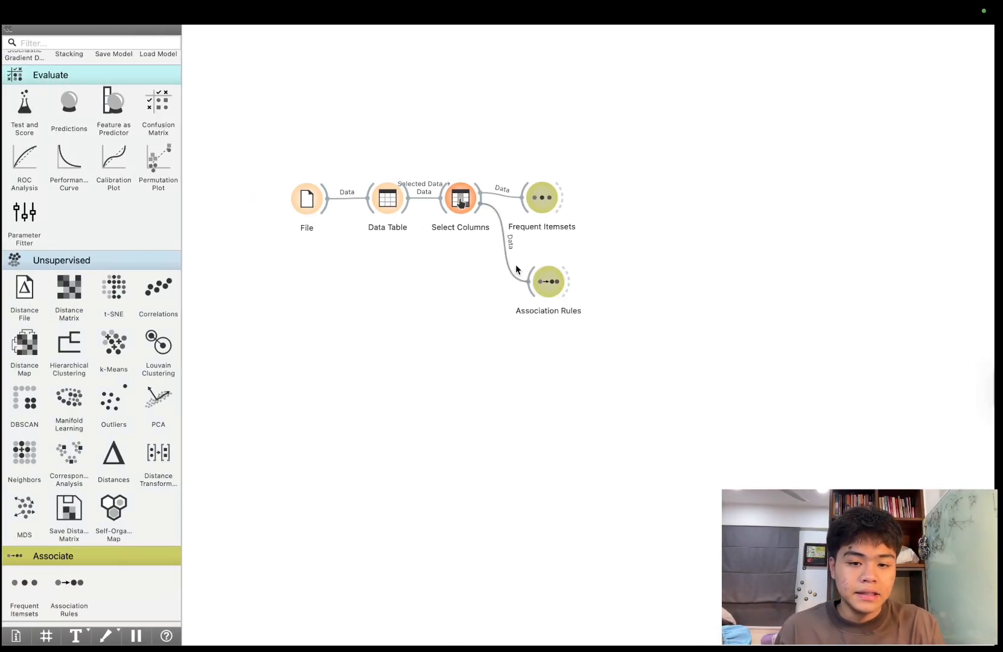
pyautogui.hotkey('ctrl', 'Right')
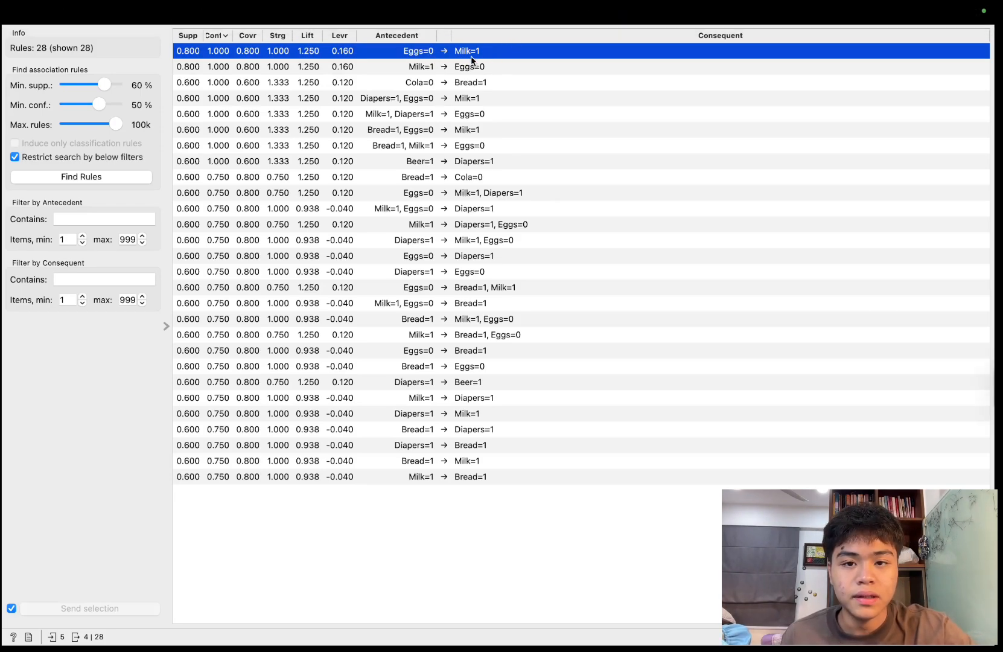
# Examine the association rules, comparing Eggs=0 → Milk=1 with its reverse Milk=1 → Eggs=0 in the list
pyautogui.click(219, 66)
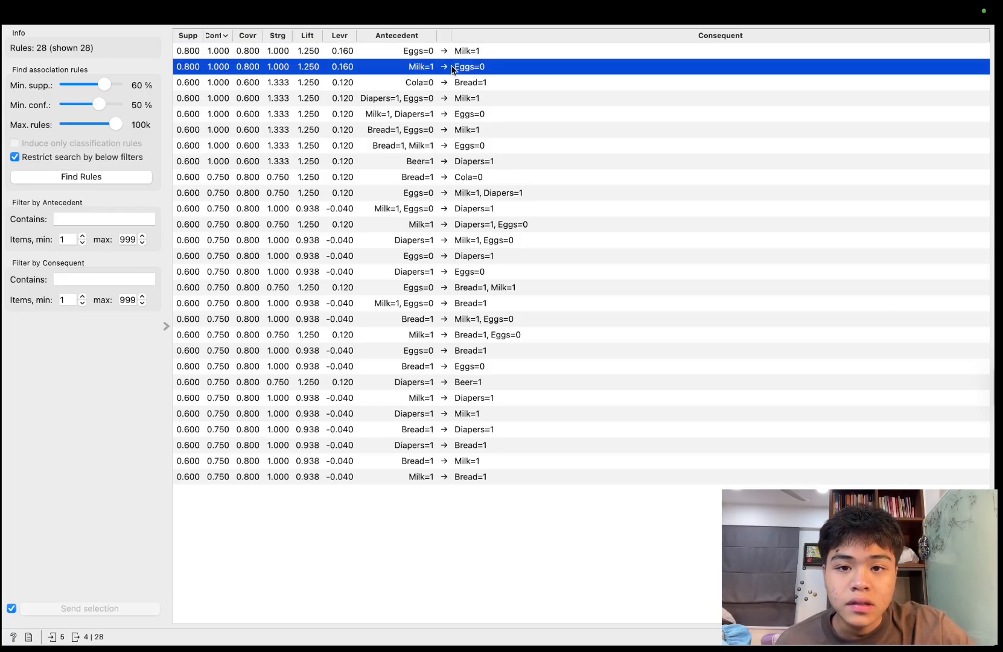
pyautogui.click(426, 52)
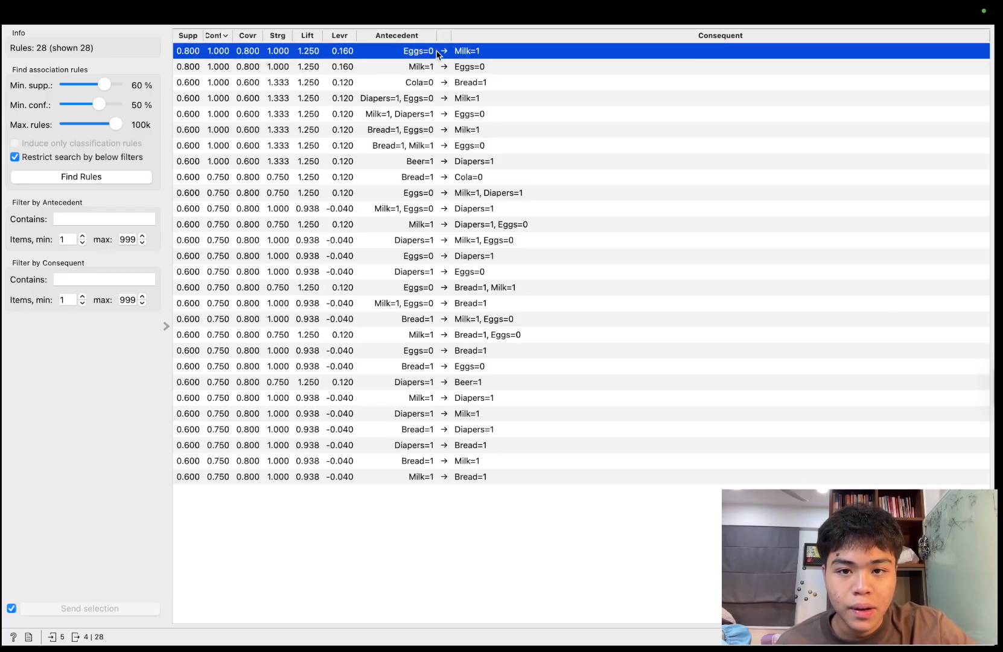
pyautogui.click(472, 68)
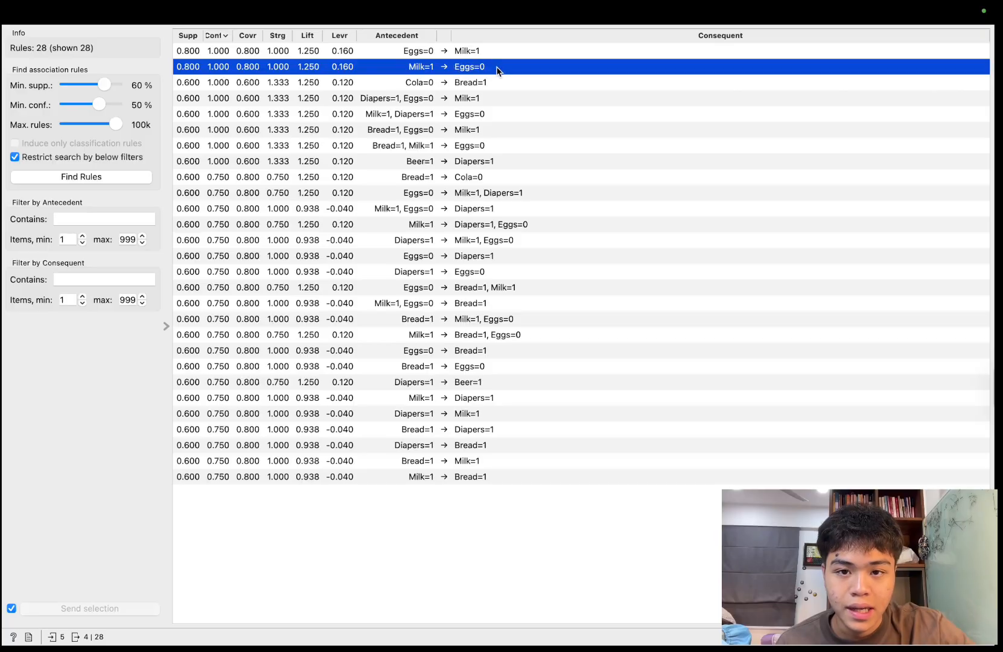
pyautogui.click(382, 189)
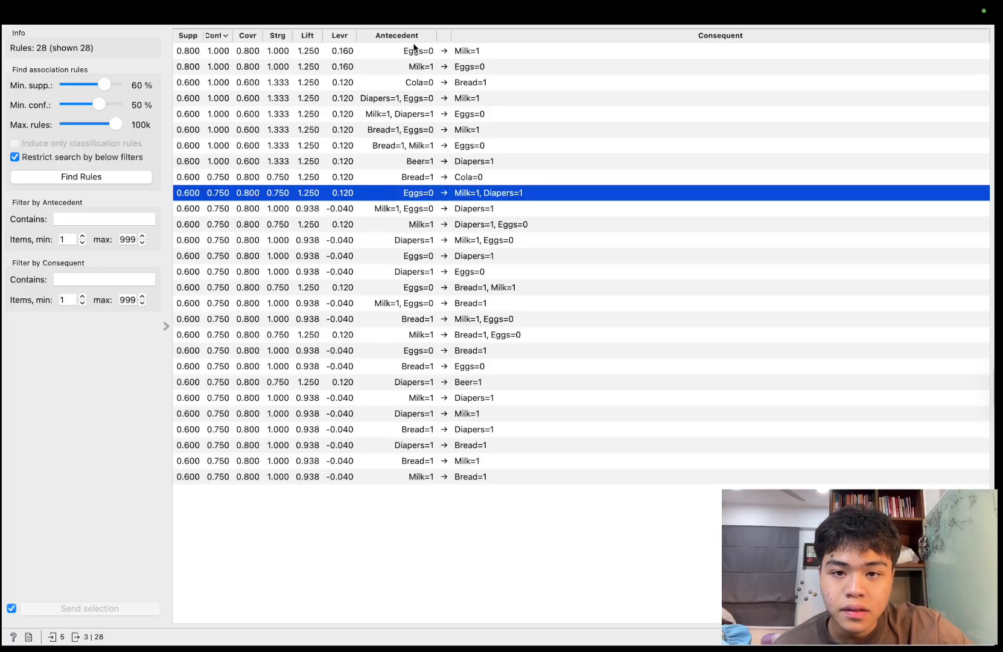
pyautogui.click(418, 54)
pyautogui.click(418, 60)
pyautogui.click(418, 55)
pyautogui.click(419, 64)
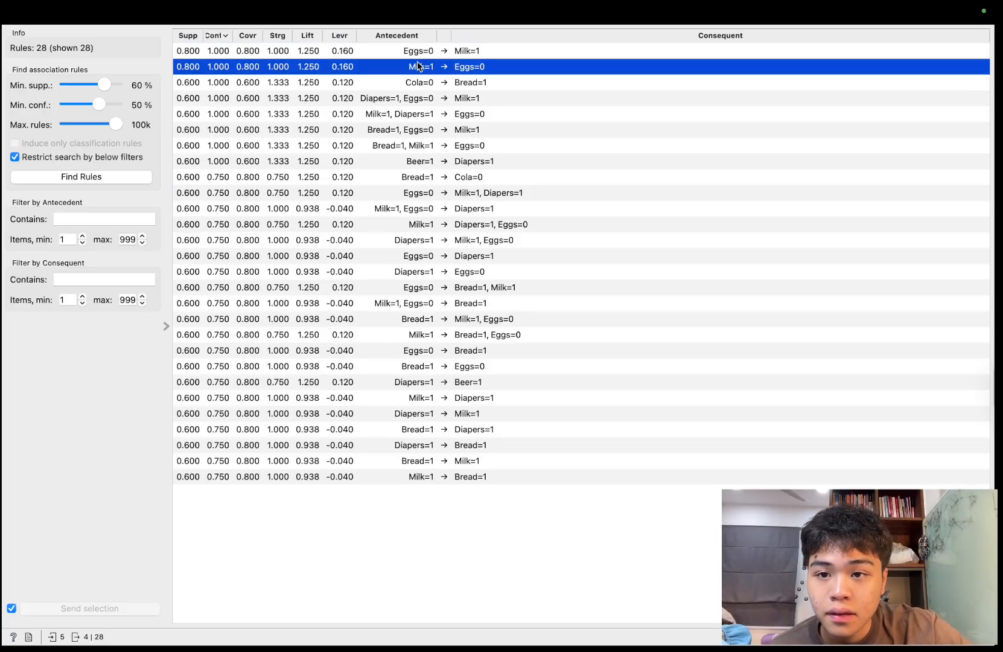
pyautogui.click(409, 48)
pyautogui.click(408, 70)
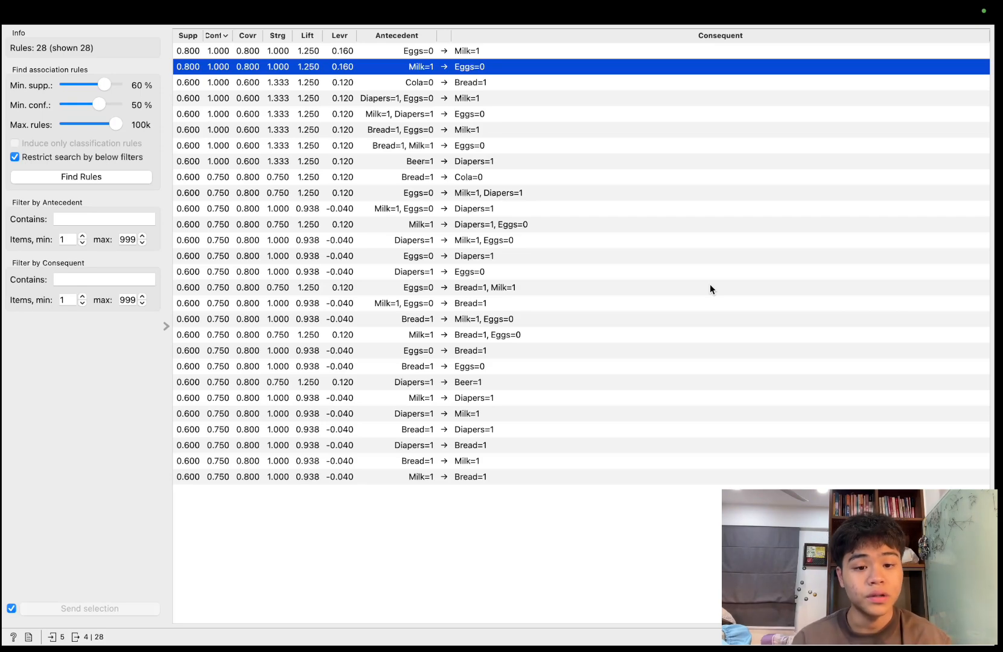
pyautogui.press('Up')
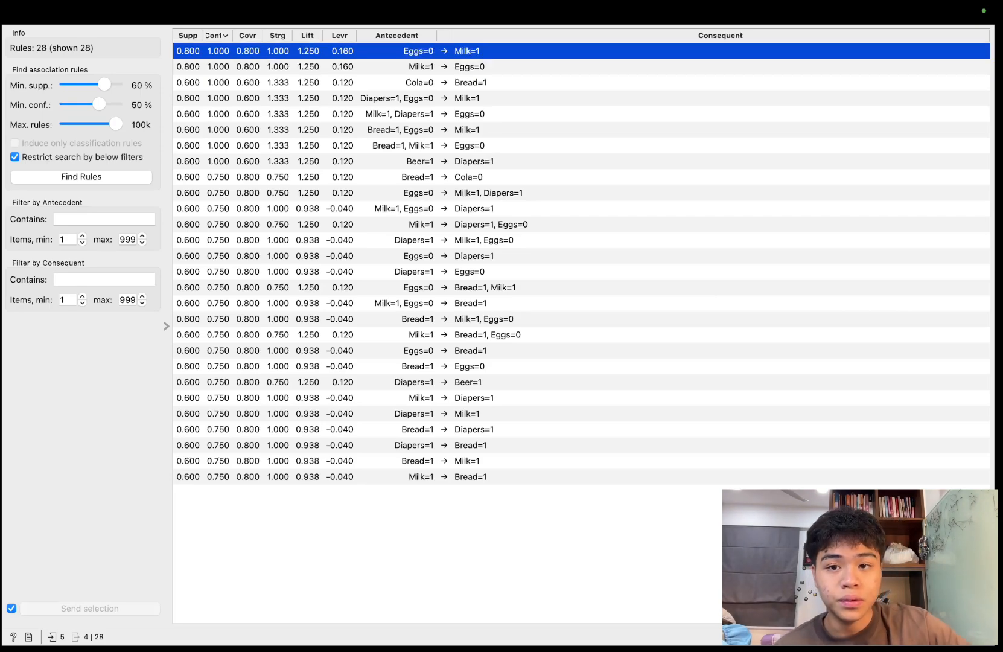